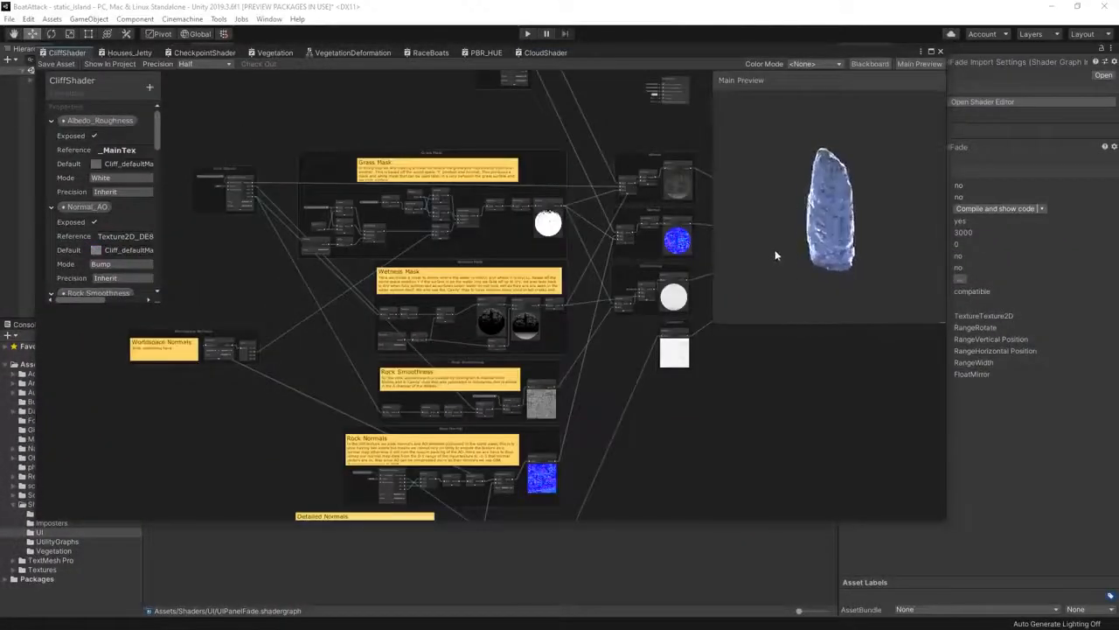
Look through the CliffShader, Houses_Jetty, CheckpointShader, Vegetation, VegetationDeformation and RaceBoats shader graphs.
{"action": "scroll", "coordinate": [776, 256], "scroll_direction": "up", "scroll_amount": 4}
{"action": "middle_click_drag", "start_coordinate": [673, 432], "coordinate": [686, 335]}
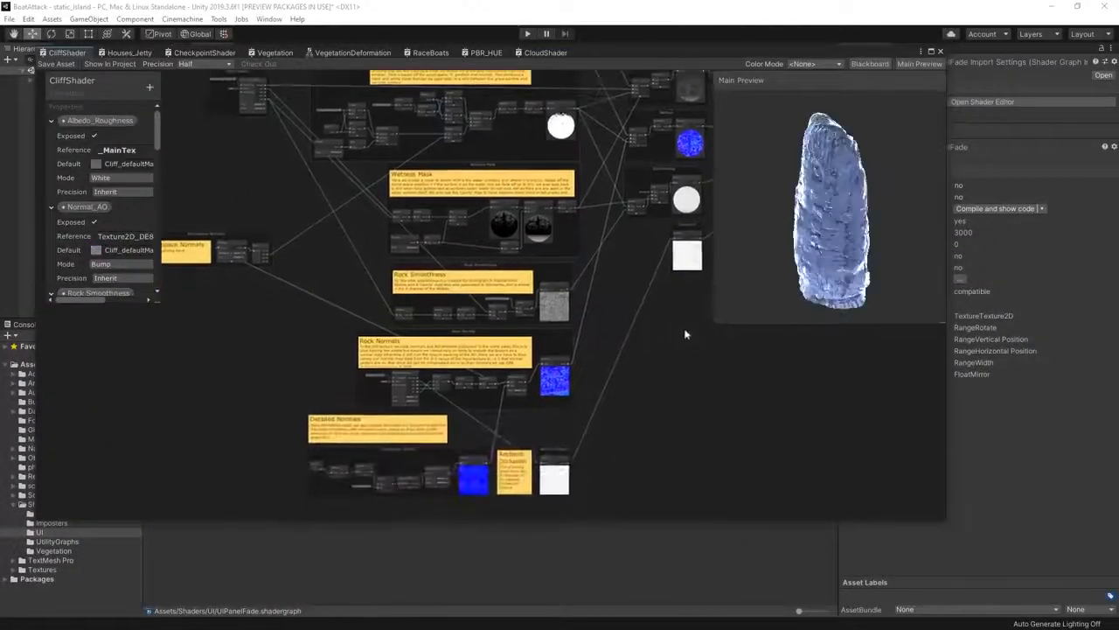
{"action": "left_click", "coordinate": [129, 54]}
{"action": "left_click", "coordinate": [186, 54]}
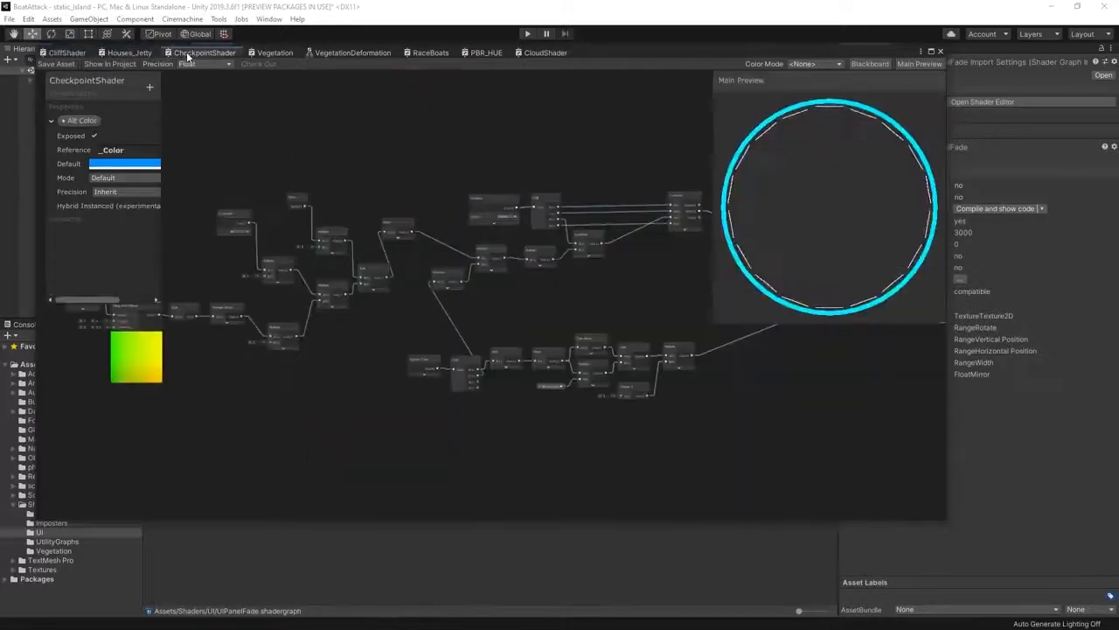
{"action": "left_click", "coordinate": [274, 53]}
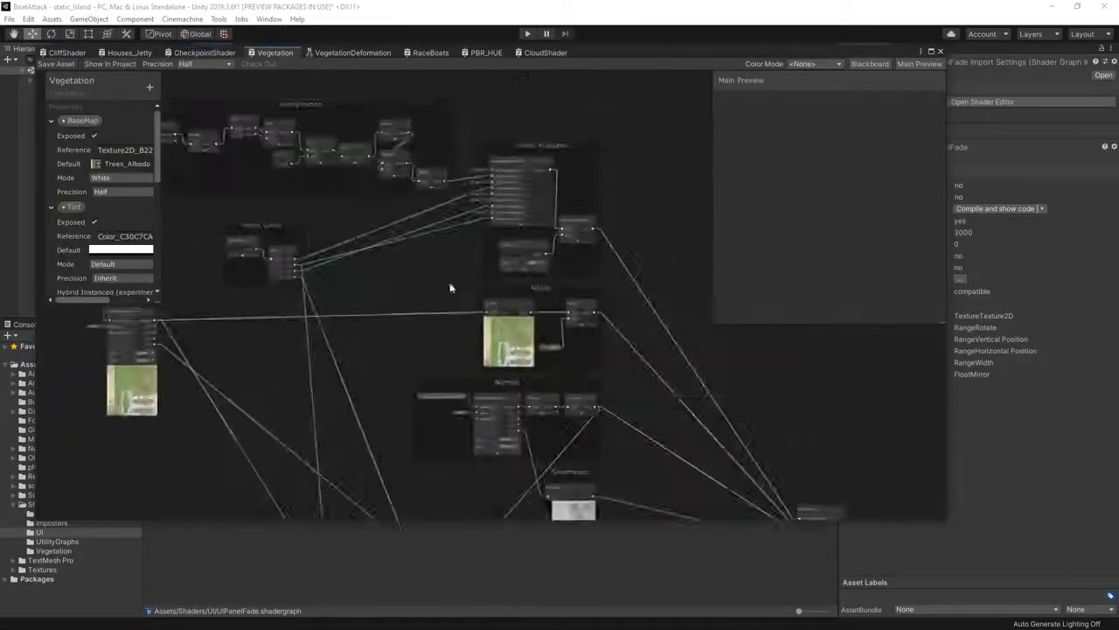
{"action": "left_click", "coordinate": [353, 53]}
{"action": "left_click", "coordinate": [430, 53]}
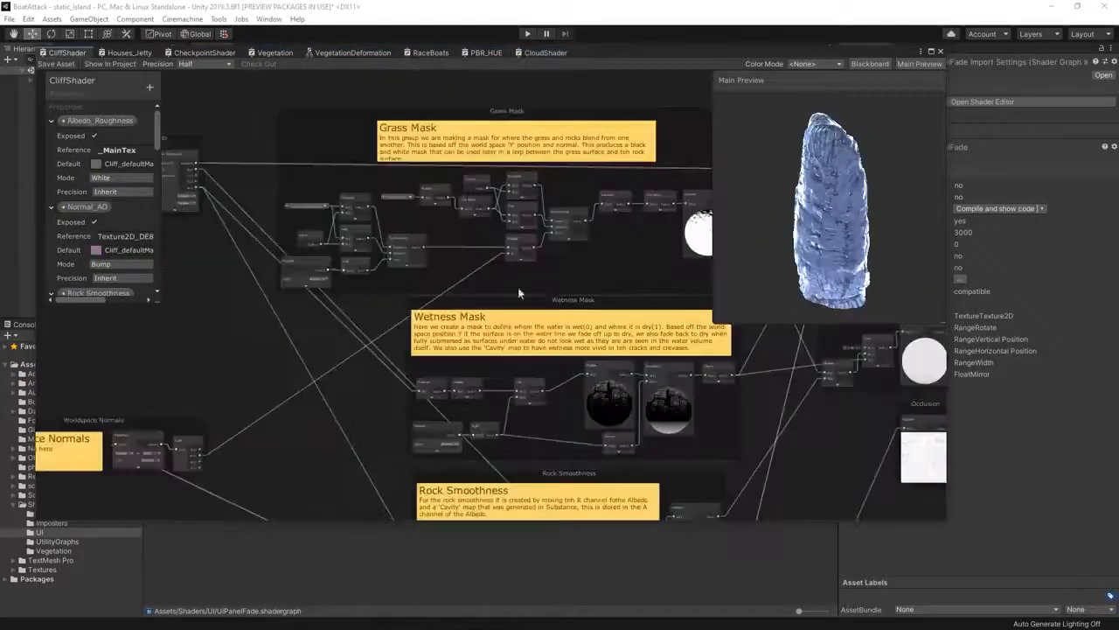
Examine the grass mask, wetness mask and worldspace normals node groups in the CliffShader graph.
{"action": "middle_click_drag", "start_coordinate": [519, 291], "coordinate": [247, 252]}
{"action": "middle_click_drag", "start_coordinate": [318, 267], "coordinate": [608, 355]}
{"action": "scroll", "coordinate": [560, 377], "scroll_direction": "up", "scroll_amount": 2}
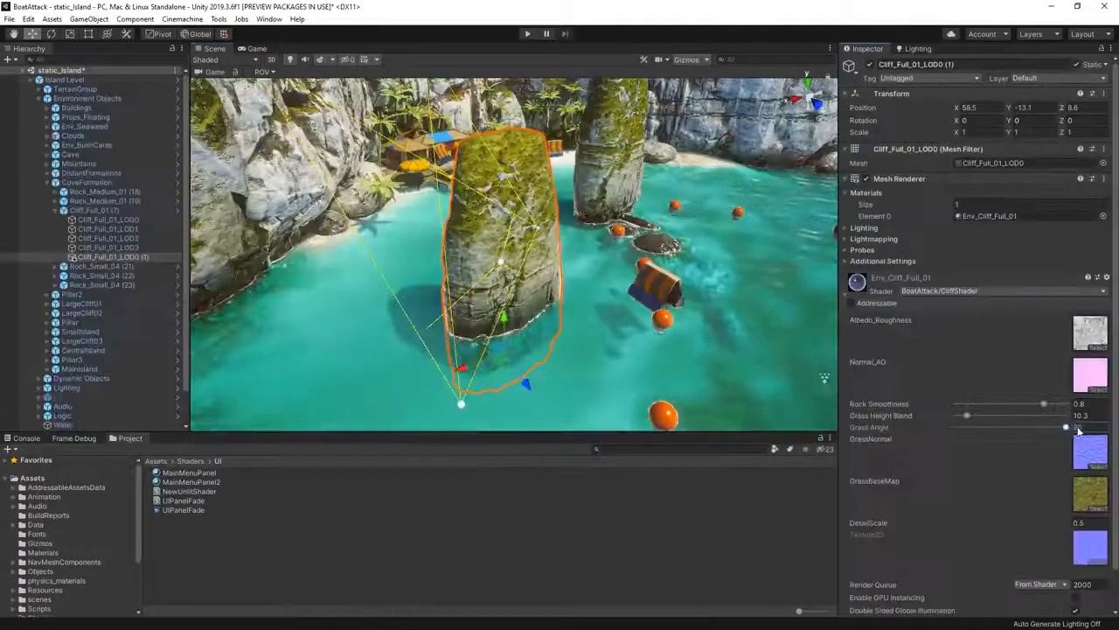
Test the cliff shader by adjusting its Grass Angle and by tilting, lowering and raising the Cliff_Full_01_LOD0 (1) rock in the water.
{"action": "left_click_drag", "start_coordinate": [1045, 428], "coordinate": [1060, 439]}
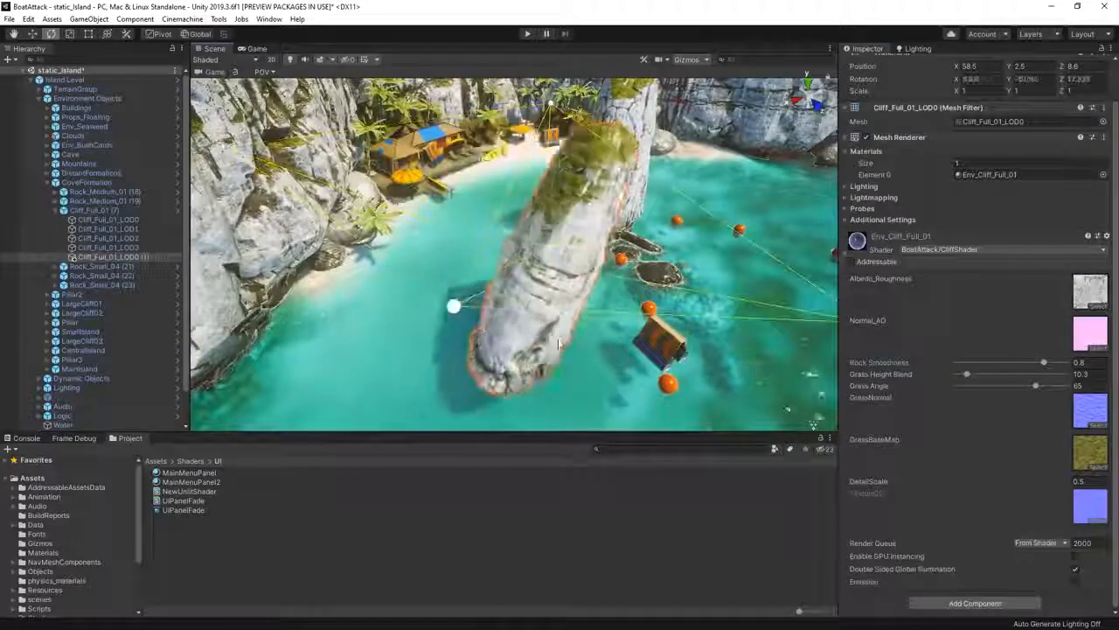
{"action": "left_click_drag", "start_coordinate": [455, 305], "coordinate": [525, 340]}
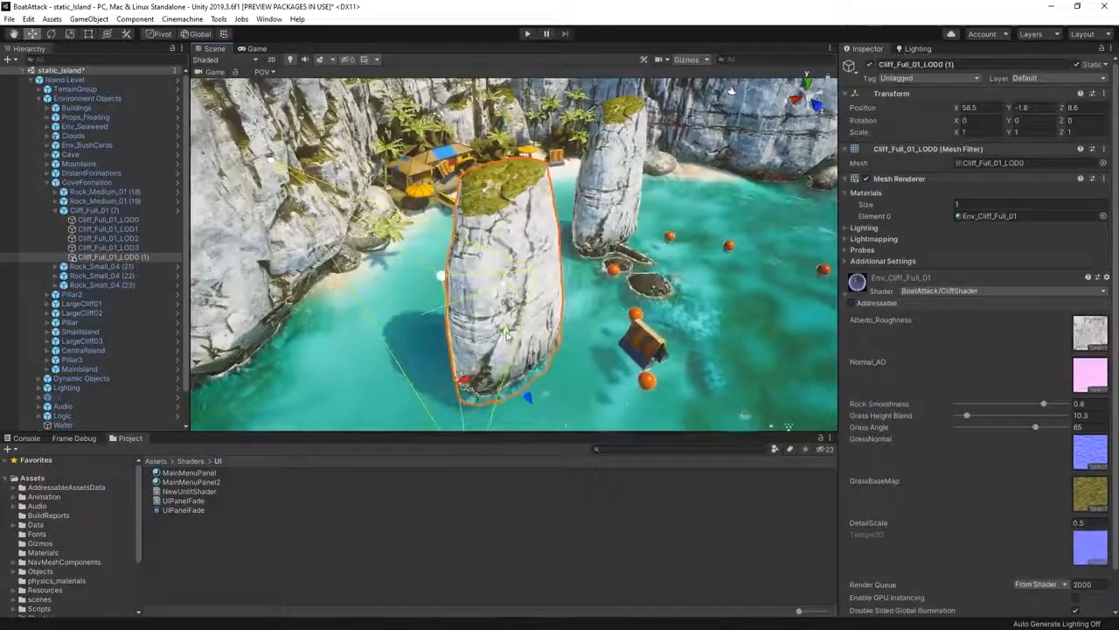
{"action": "left_click_drag", "start_coordinate": [507, 334], "coordinate": [508, 358]}
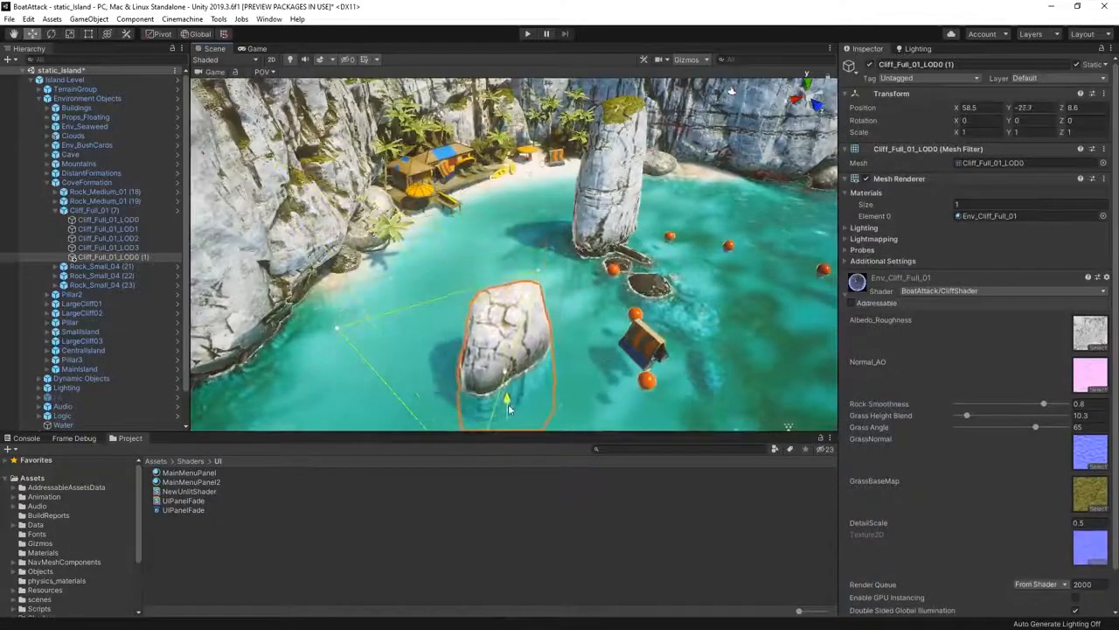
{"action": "left_click_drag", "start_coordinate": [507, 358], "coordinate": [507, 239]}
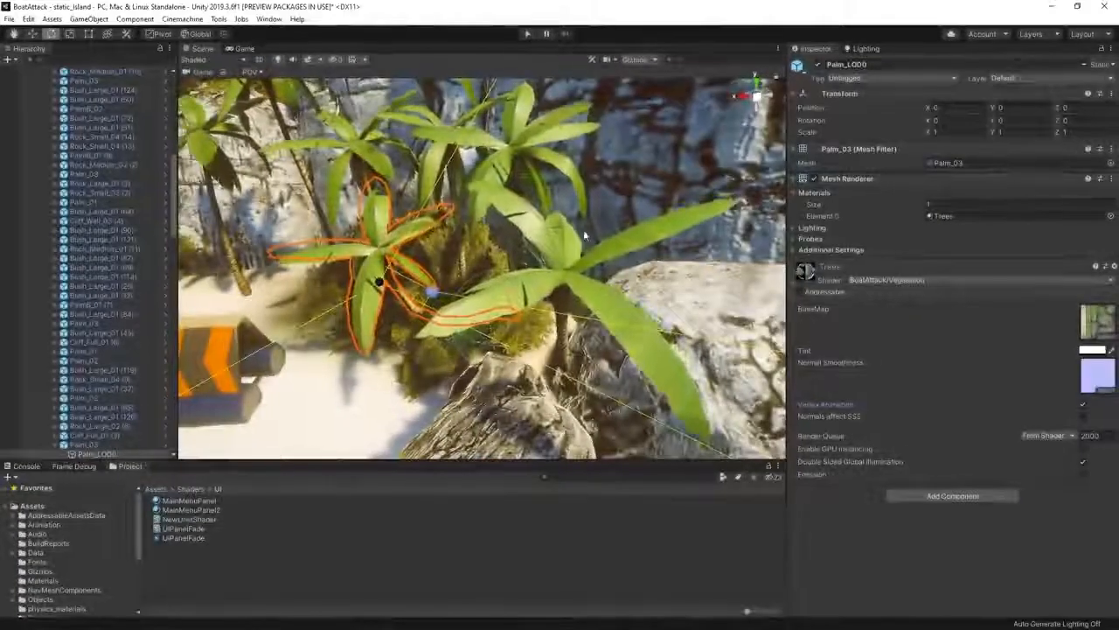
Toggle Vertex Animation off and back on in the palm's Trees material to compare the leaf movement.
{"action": "left_click_drag", "start_coordinate": [583, 229], "coordinate": [580, 262], "text": "alt"}
{"action": "left_click", "coordinate": [1084, 405]}
{"action": "left_click", "coordinate": [1084, 405]}
{"action": "left_click_drag", "start_coordinate": [569, 411], "coordinate": [561, 308], "text": "alt"}
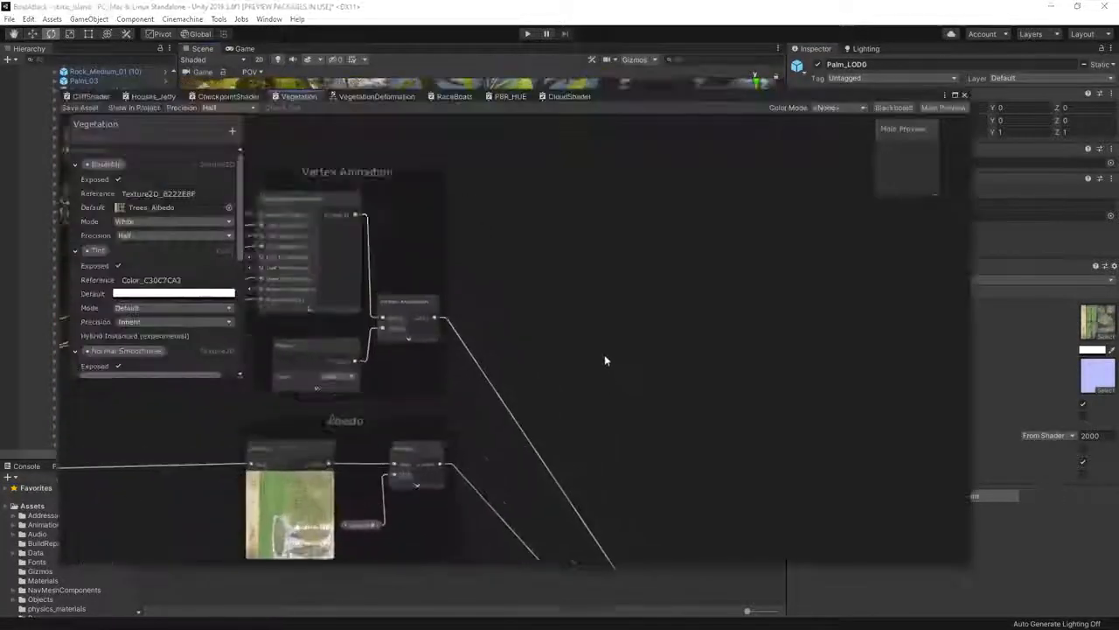
Open the VegetationDeformation subgraph from the Vegetation graph's Vertex Animation group and examine its bending nodes.
{"action": "left_click", "coordinate": [397, 195]}
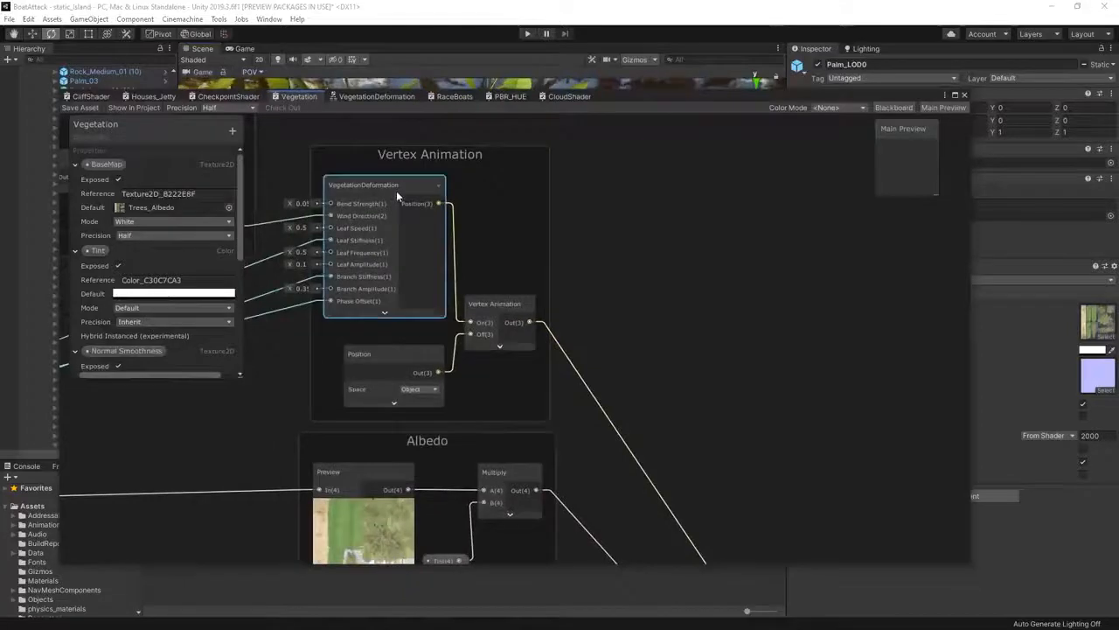
{"action": "double_click", "coordinate": [396, 190]}
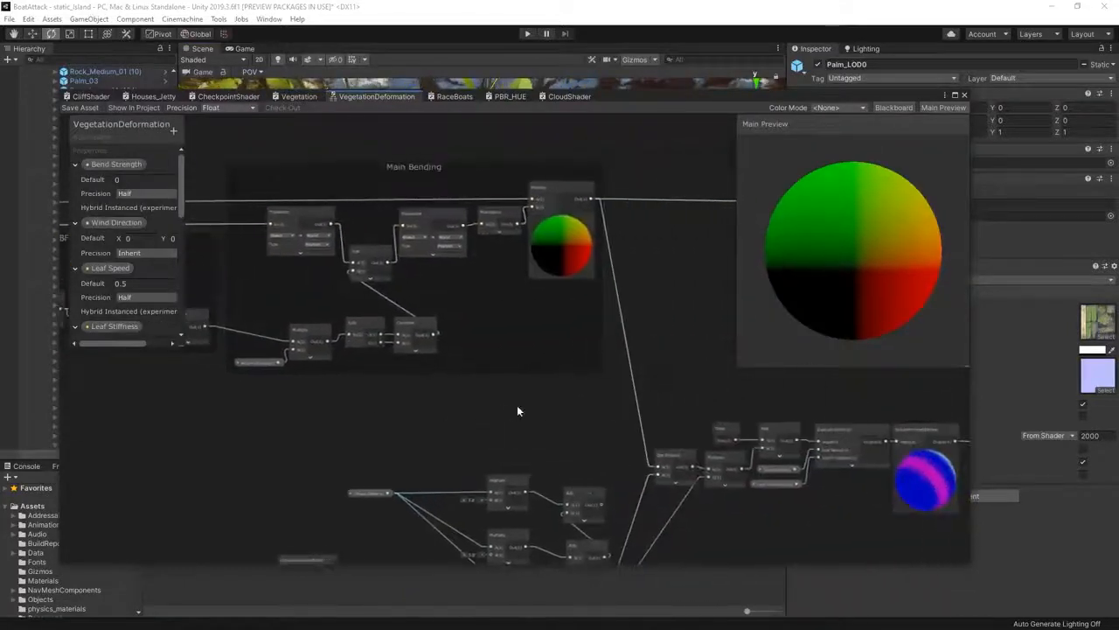
{"action": "middle_click_drag", "start_coordinate": [560, 411], "coordinate": [320, 335]}
{"action": "middle_click_drag", "start_coordinate": [717, 475], "coordinate": [431, 435]}
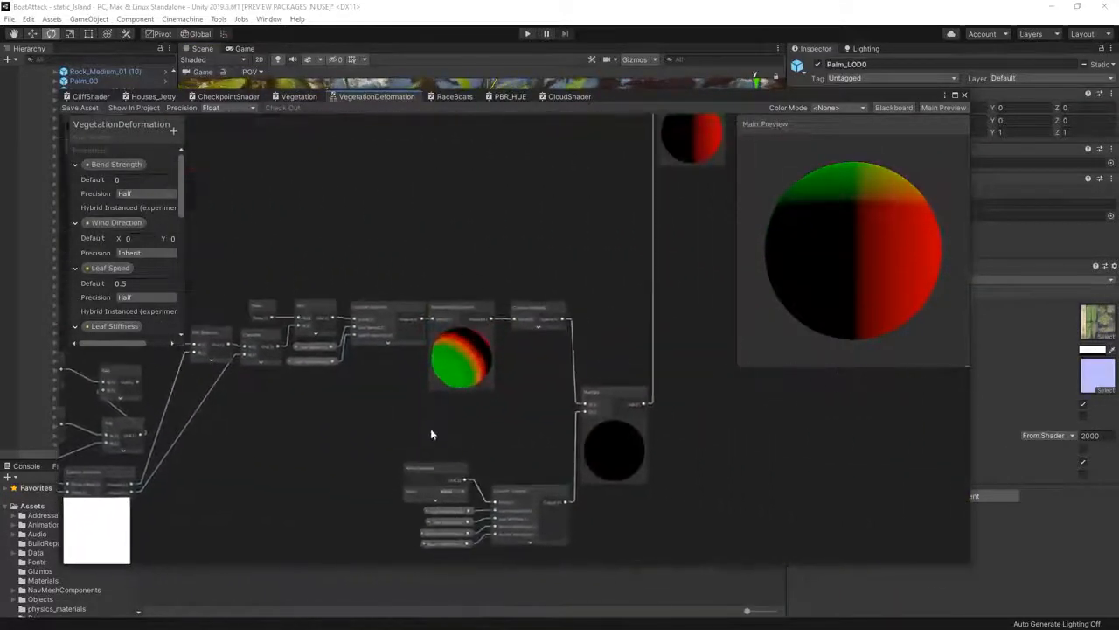
{"action": "scroll", "coordinate": [442, 430], "scroll_direction": "up", "scroll_amount": 2}
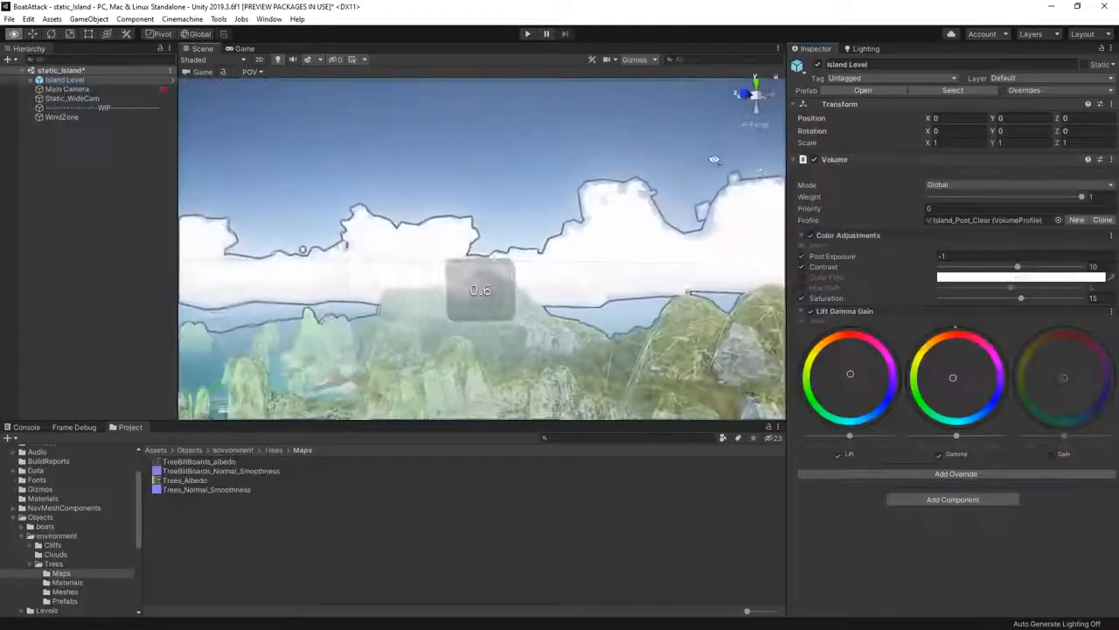
Look around the island scene and rotate the boat in the RaceBoats graph's main preview.
{"action": "right_click_drag", "start_coordinate": [450, 203], "coordinate": [534, 218]}
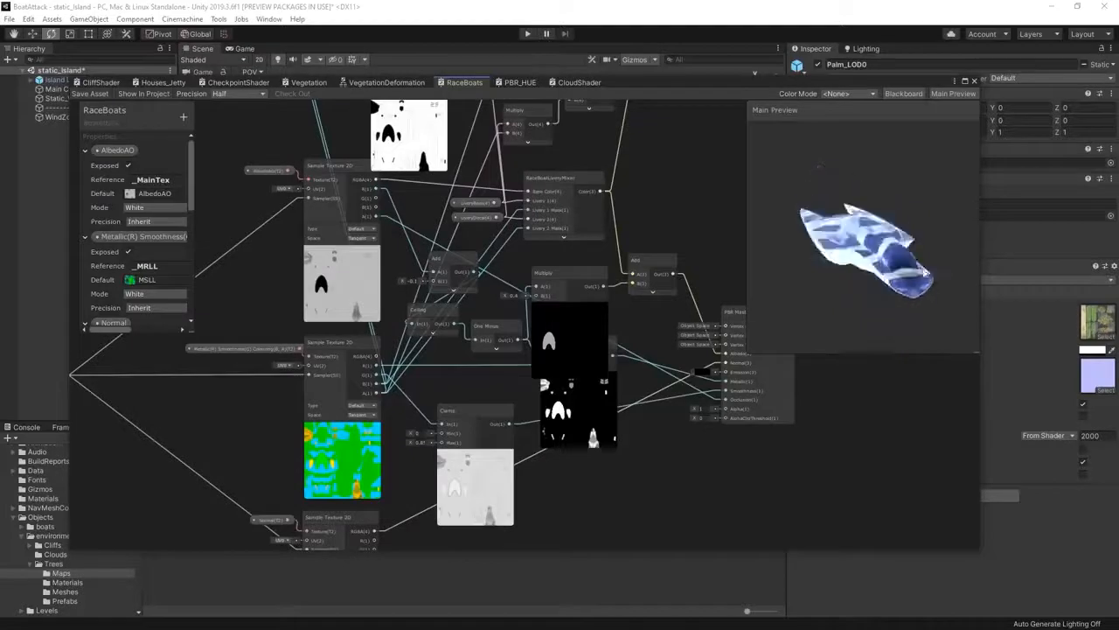
{"action": "left_click_drag", "start_coordinate": [966, 286], "coordinate": [968, 302]}
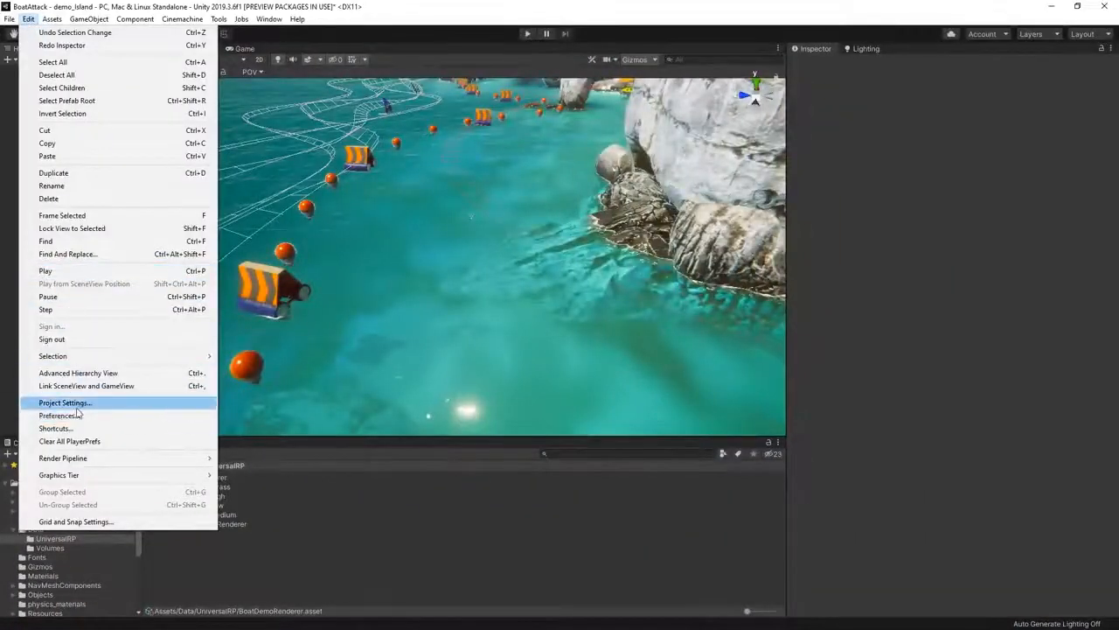
Open the BoatDemoRenderer asset from the High quality Universal RP project settings and close the settings.
{"action": "left_click", "coordinate": [66, 403]}
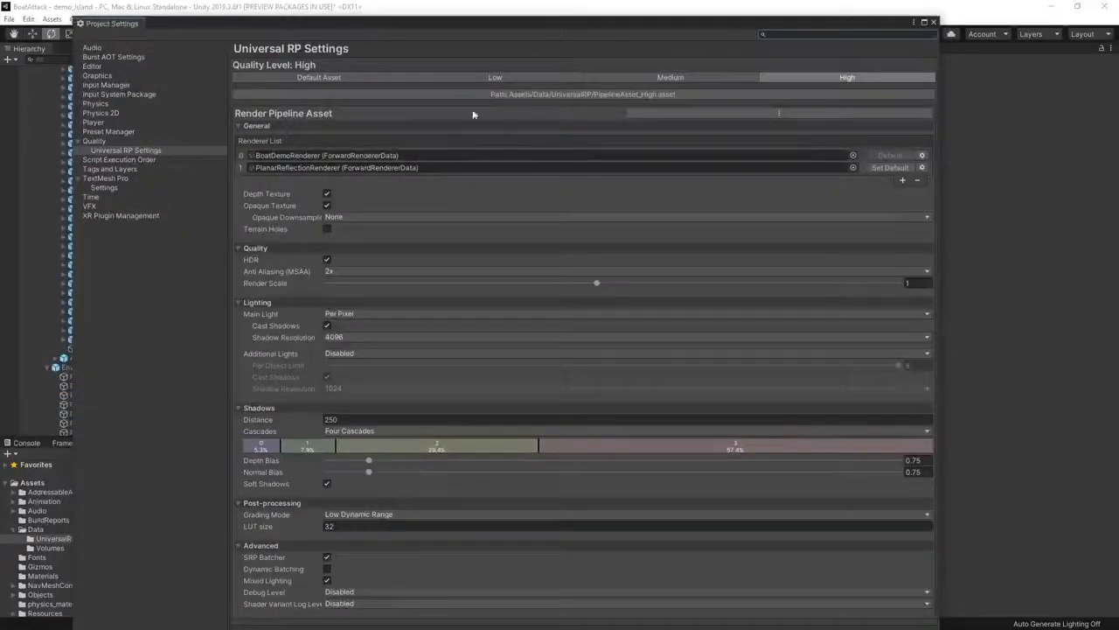
{"action": "double_click", "coordinate": [374, 157]}
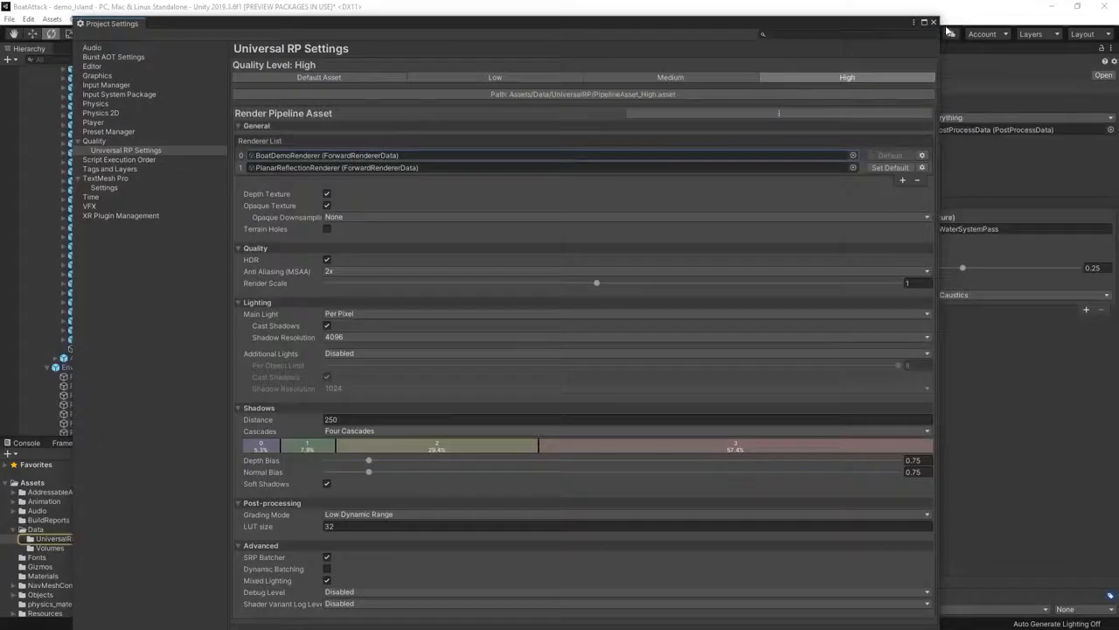
{"action": "left_click", "coordinate": [934, 22]}
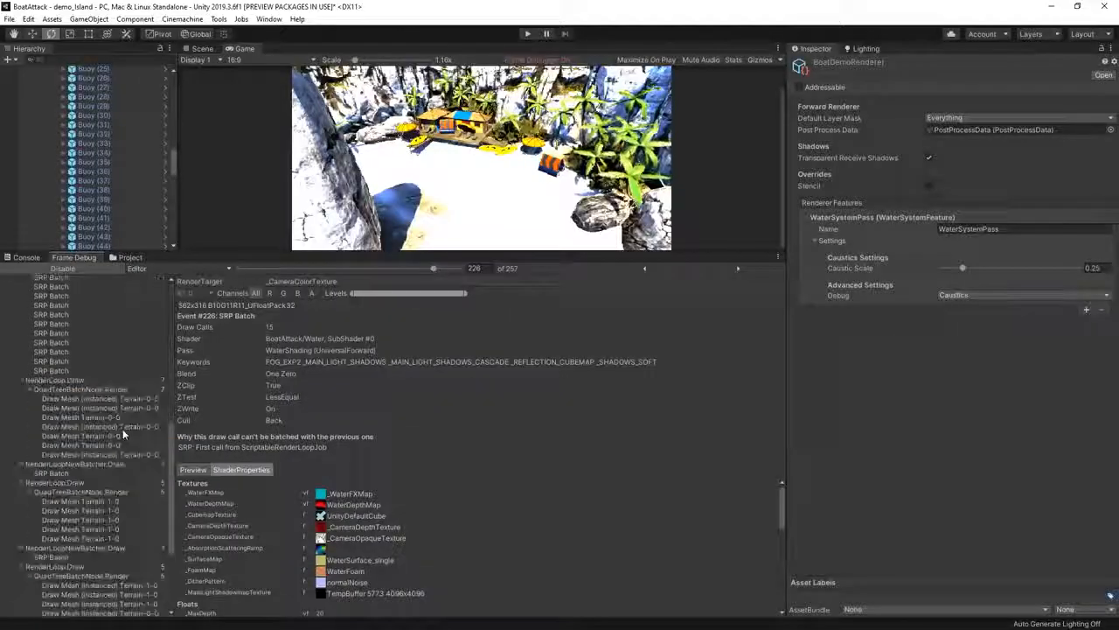
Inspect the terrain's RenderLoop.Draw and QuadTreeBatchNode.Render events in the Frame Debugger.
{"action": "scroll", "coordinate": [113, 385], "scroll_direction": "down", "scroll_amount": 3}
{"action": "left_click", "coordinate": [79, 311]}
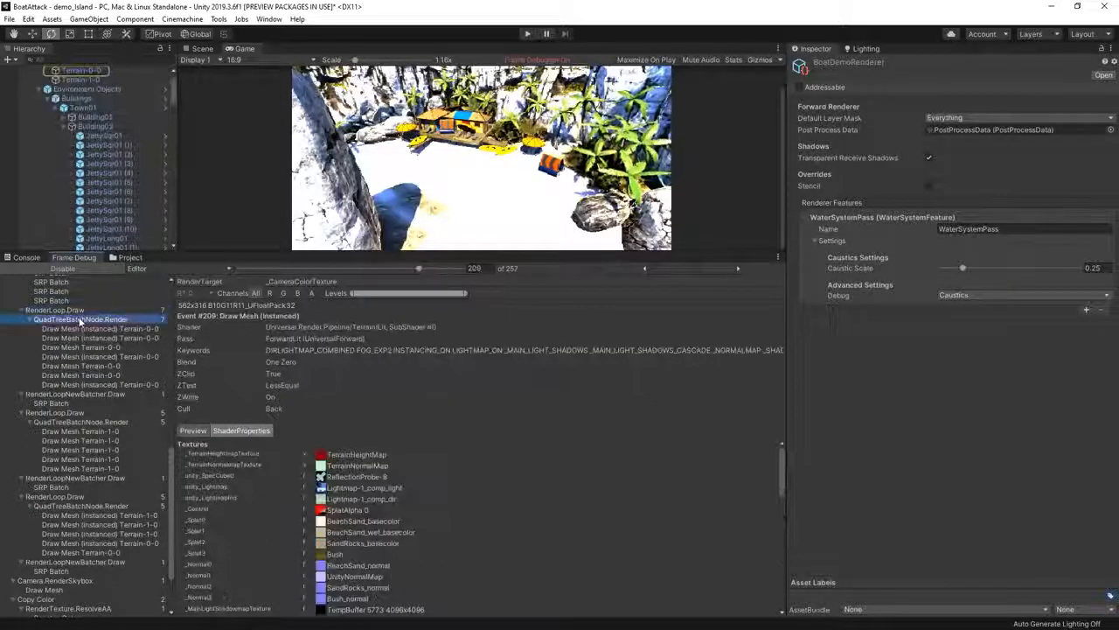
{"action": "left_click", "coordinate": [80, 328]}
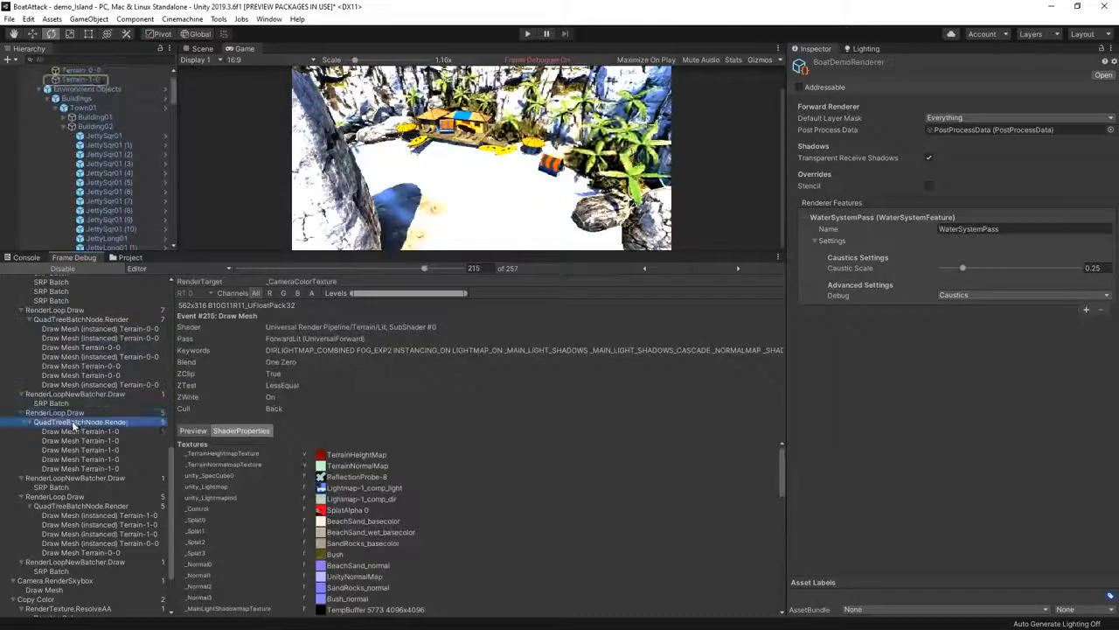
{"action": "left_click", "coordinate": [66, 496]}
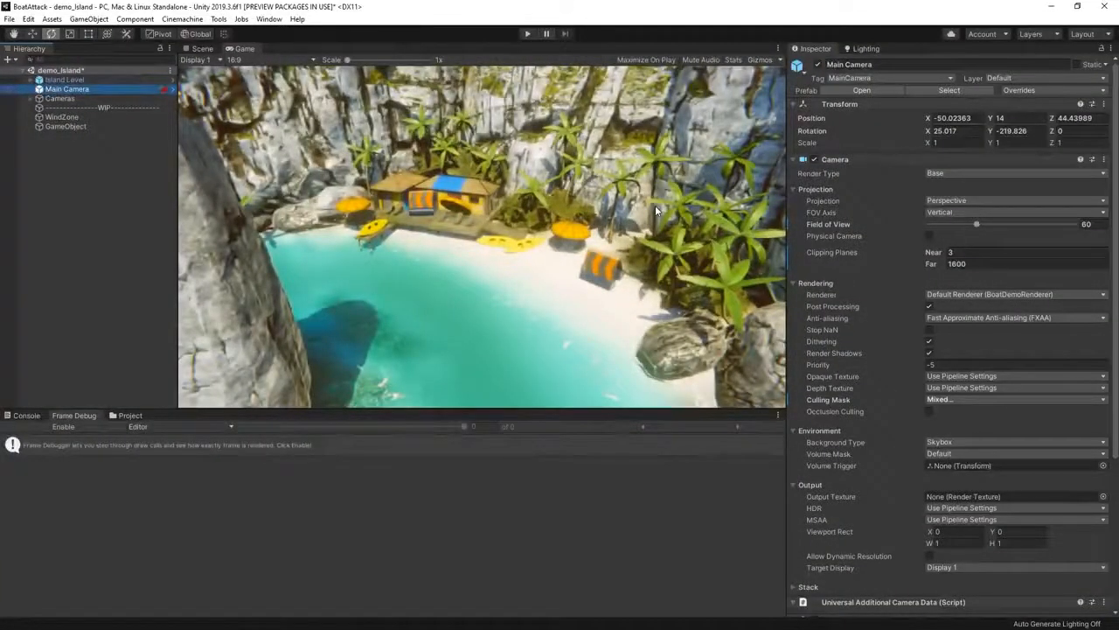
Switch the Main Camera's Post Processing off and back on twice to compare the rendered image.
{"action": "scroll", "coordinate": [966, 216], "scroll_direction": "down", "scroll_amount": 3}
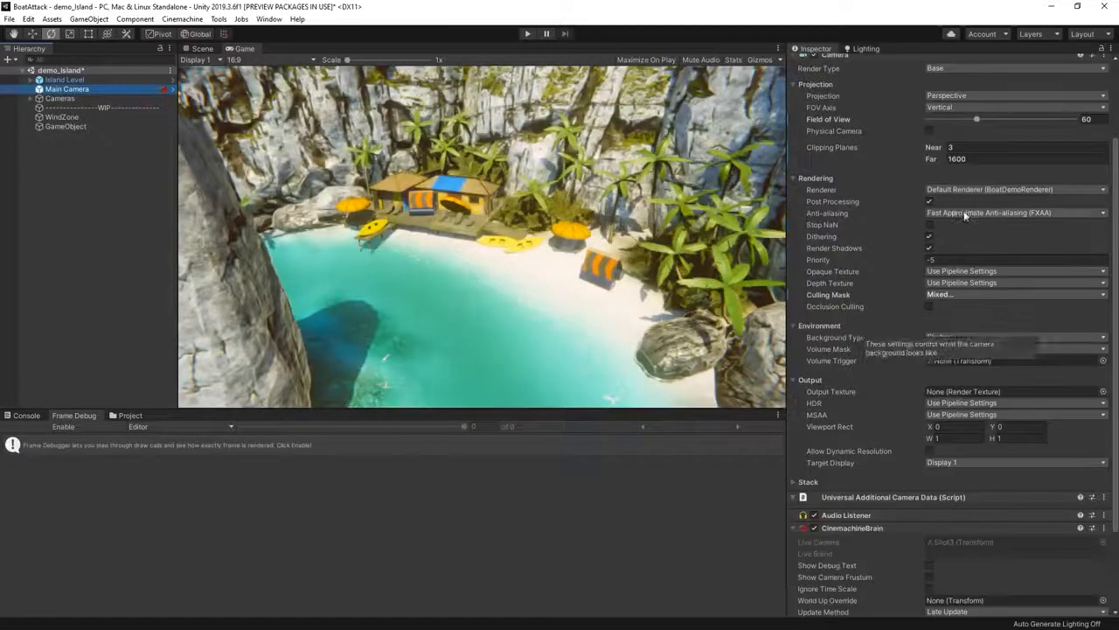
{"action": "left_click", "coordinate": [930, 202]}
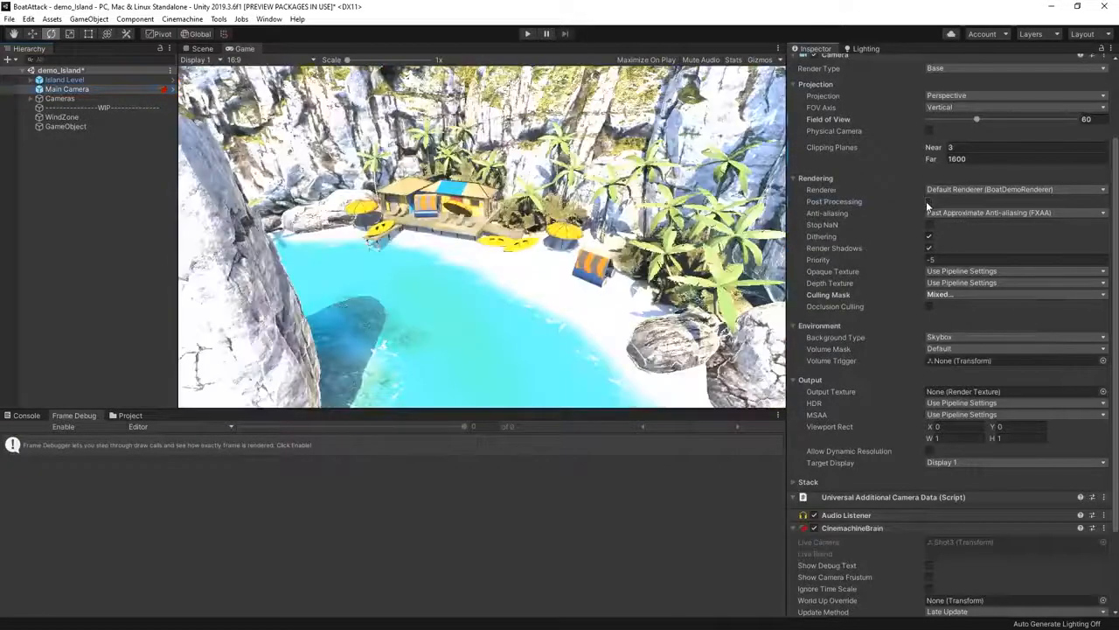
{"action": "left_click", "coordinate": [929, 202]}
{"action": "left_click", "coordinate": [928, 202]}
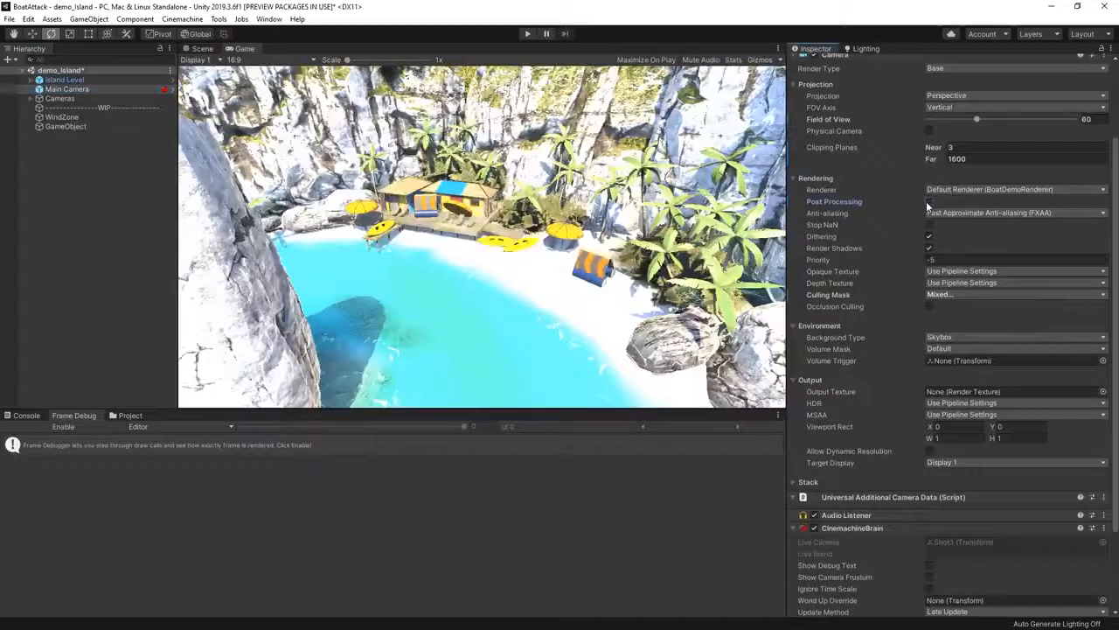
{"action": "left_click", "coordinate": [929, 202]}
Select the Island Level object to view its post-processing volume overrides.
{"action": "left_click", "coordinate": [89, 80]}
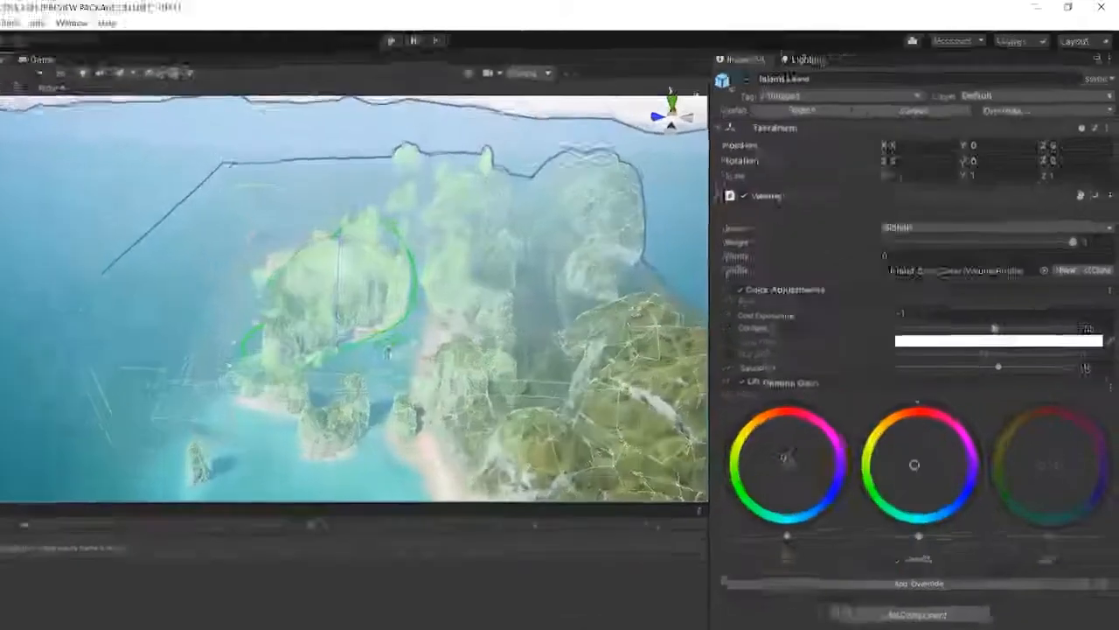